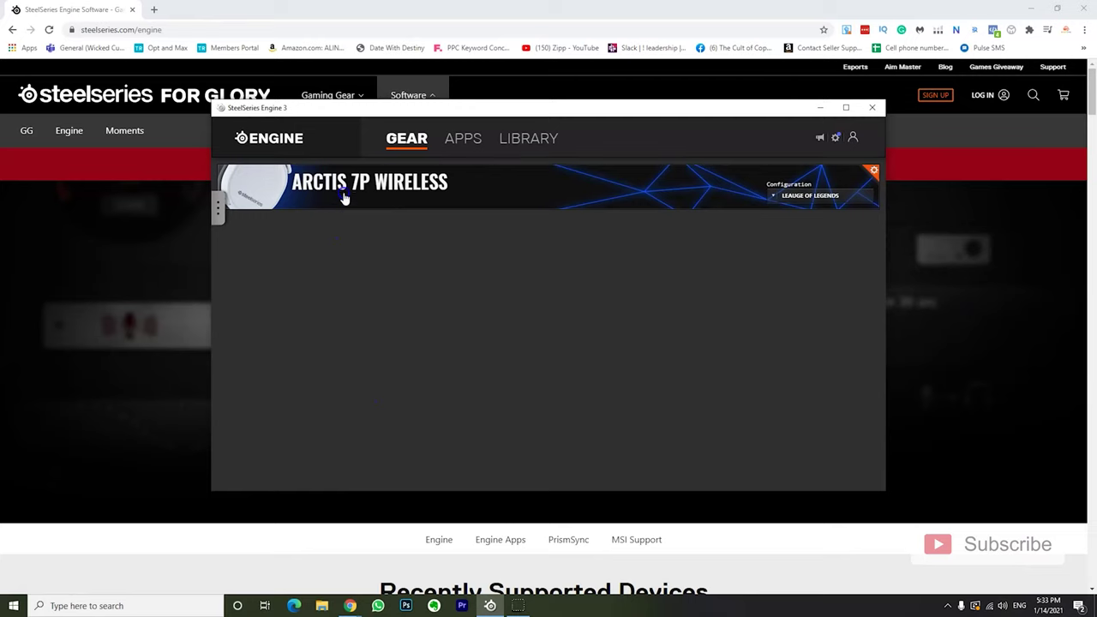
Step: Select the Arctis 7P Wireless headset on the GEAR tab of SteelSeries Engine 3
left_click(384, 259)
Step: Open the Arctis 7P Wireless configuration and keep Immersion as the equalizer preset
left_click(555, 203)
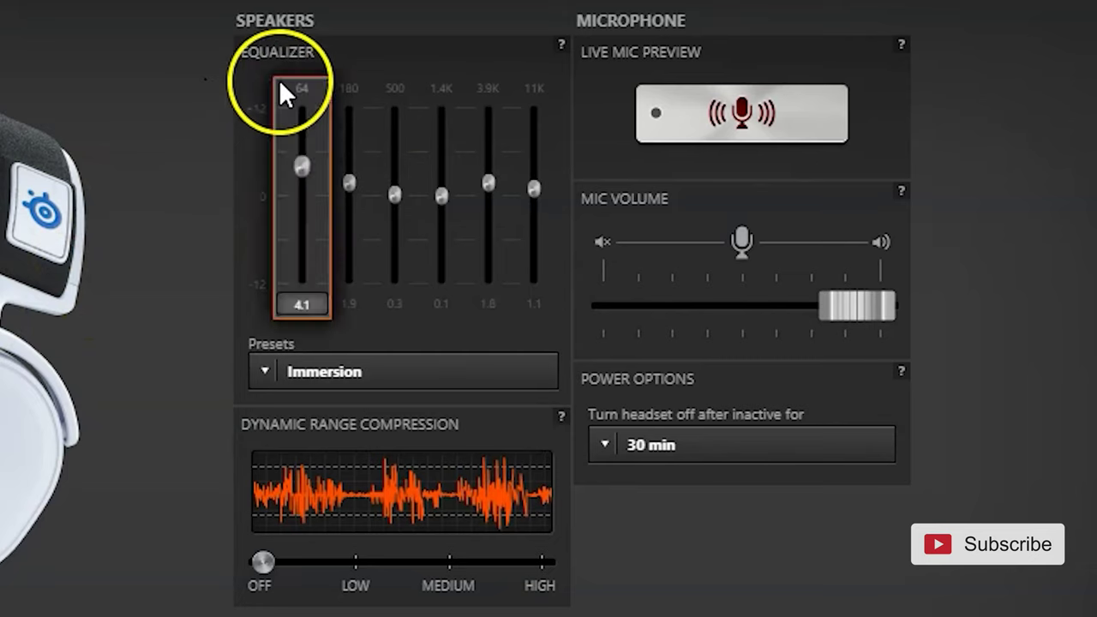
left_click(262, 372)
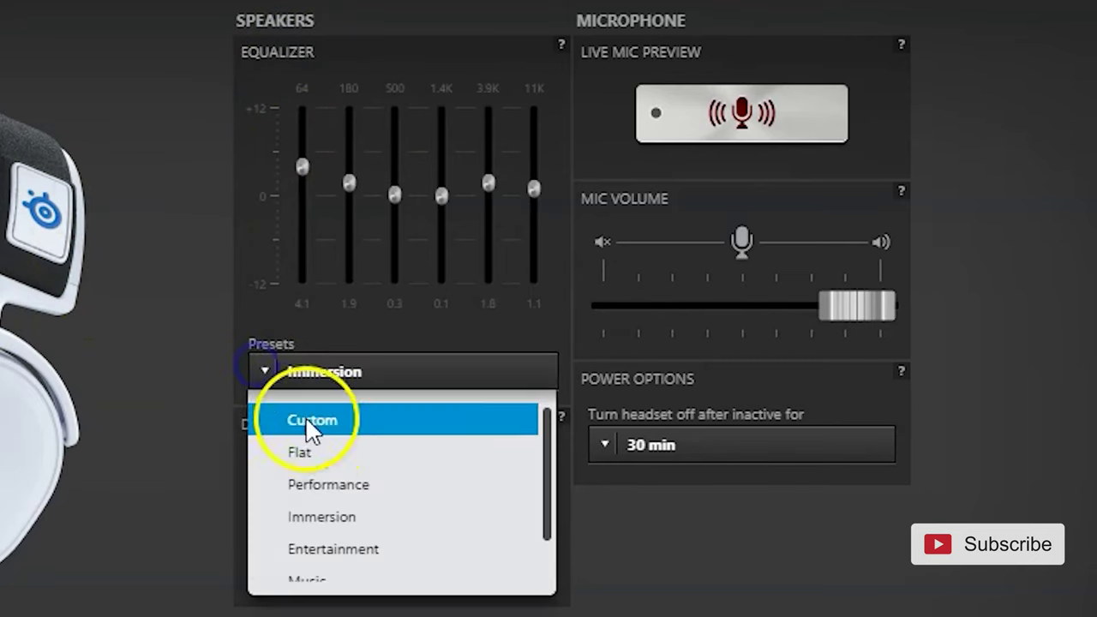
scroll(368, 536, "down", 1)
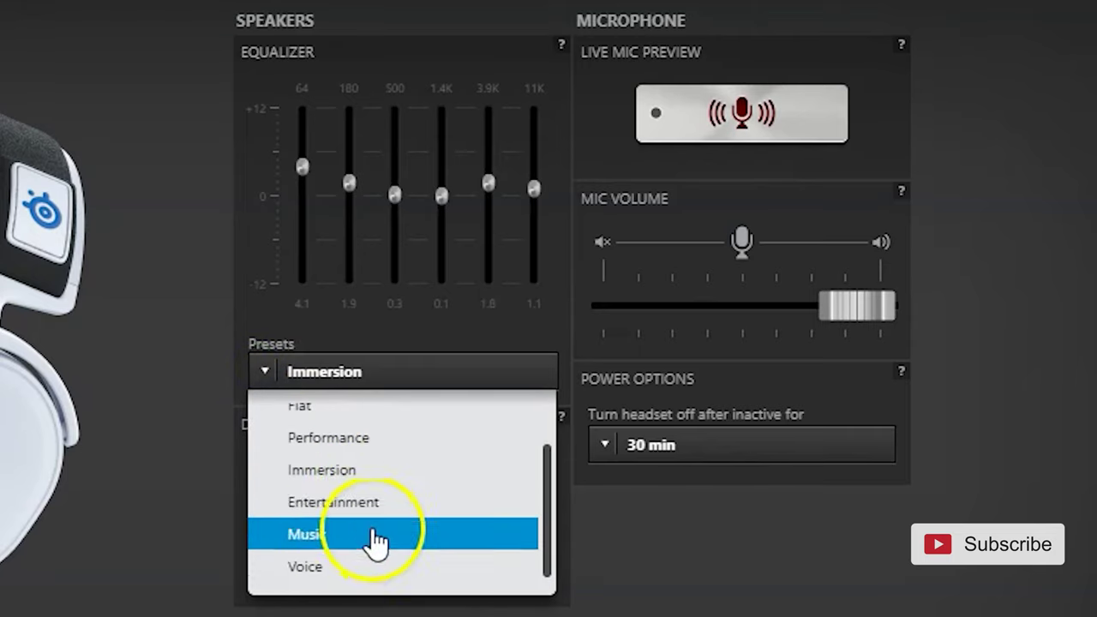
left_click(343, 468)
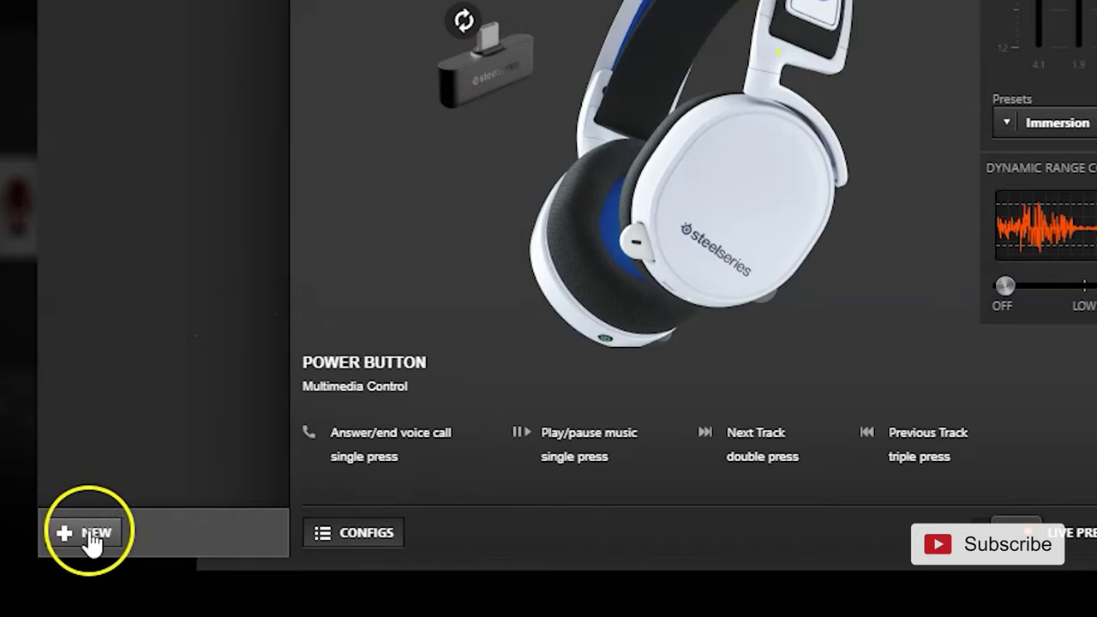
Step: Create and save a new configuration named 'dsfds' using the Performance equalizer preset
left_click(92, 534)
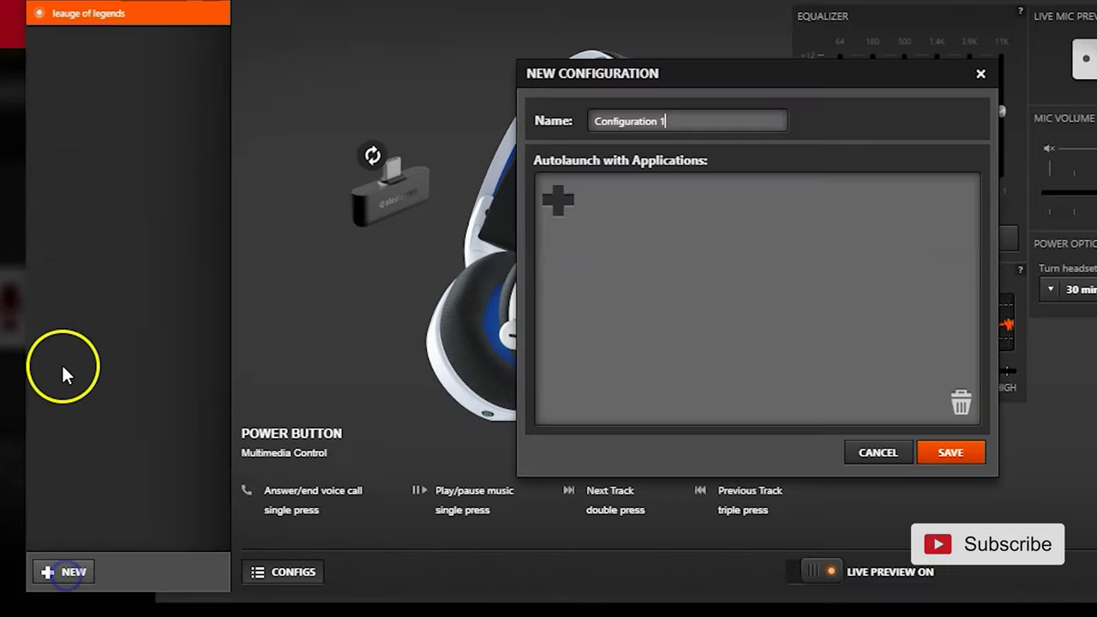
left_click_drag(739, 121, 582, 130)
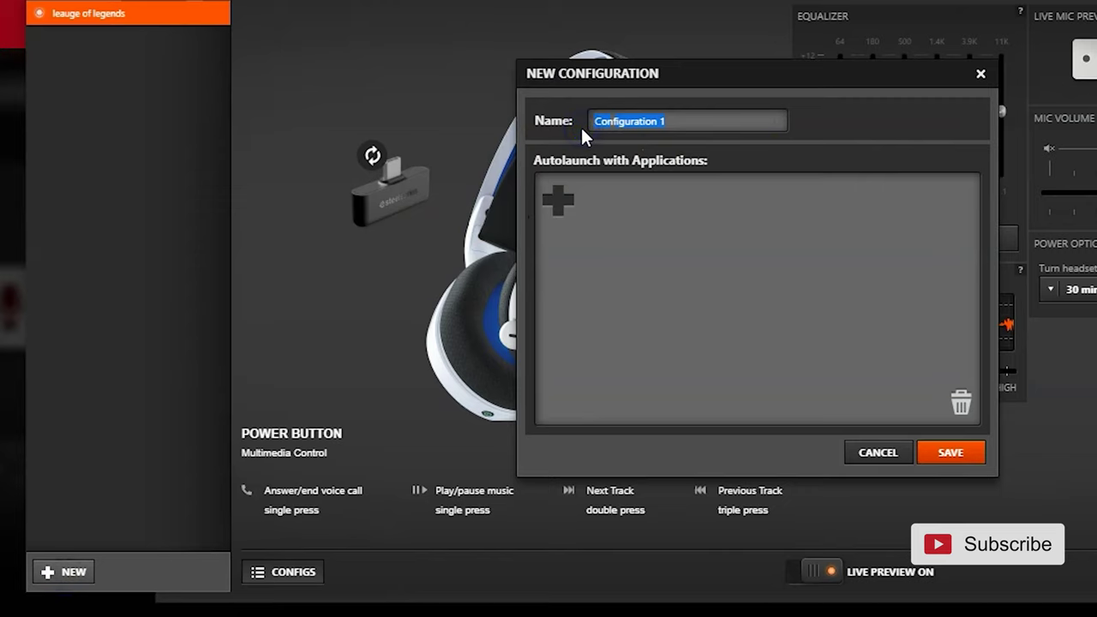
type("dsfds")
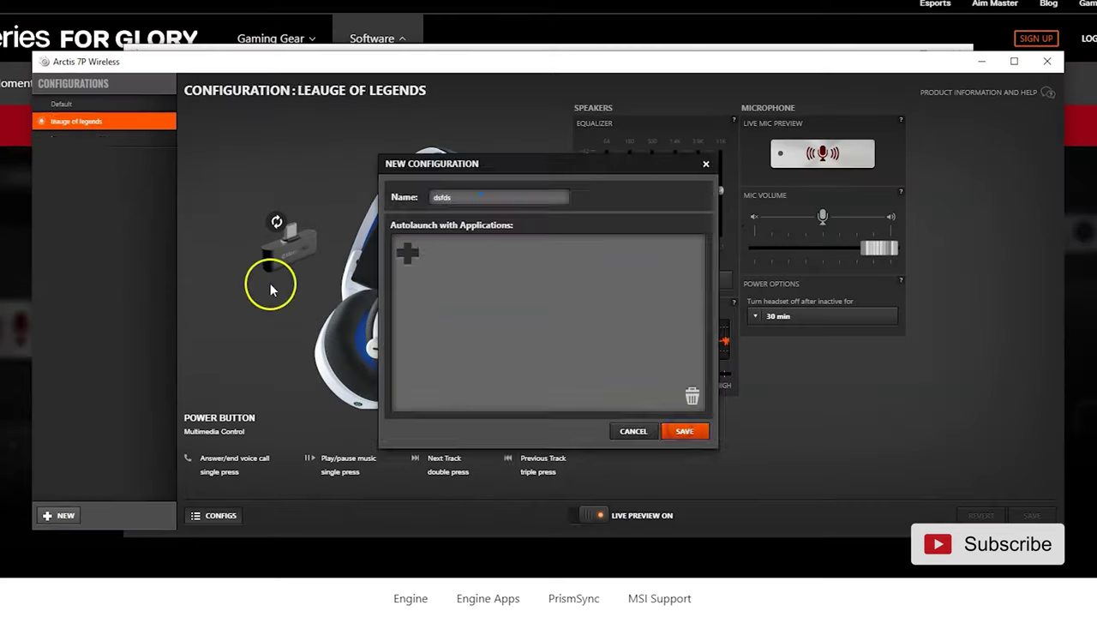
key("Return")
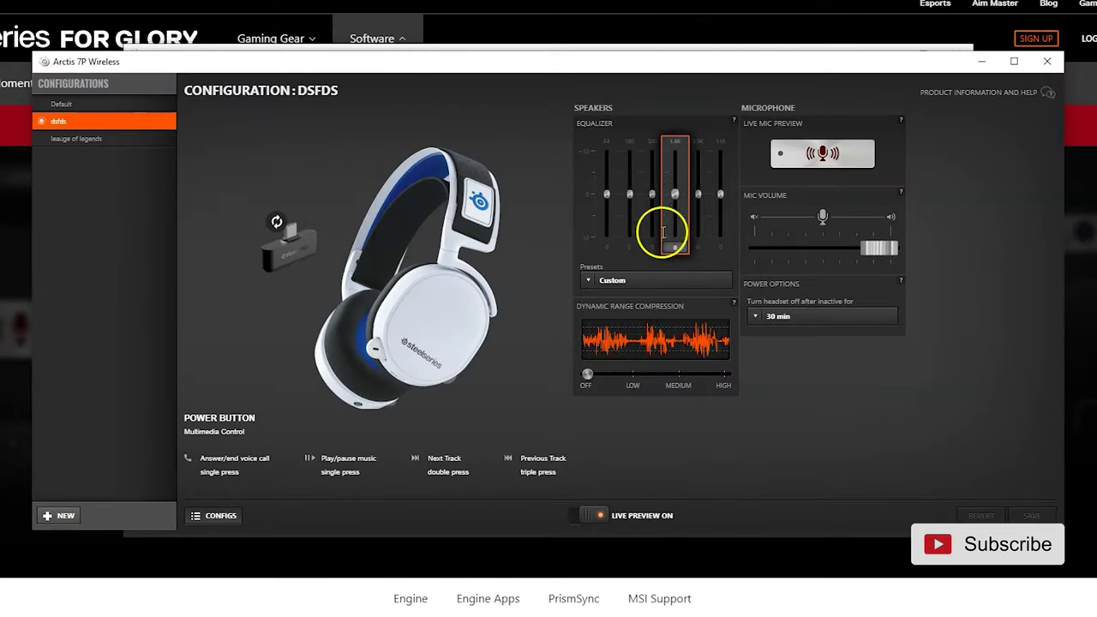
left_click(588, 280)
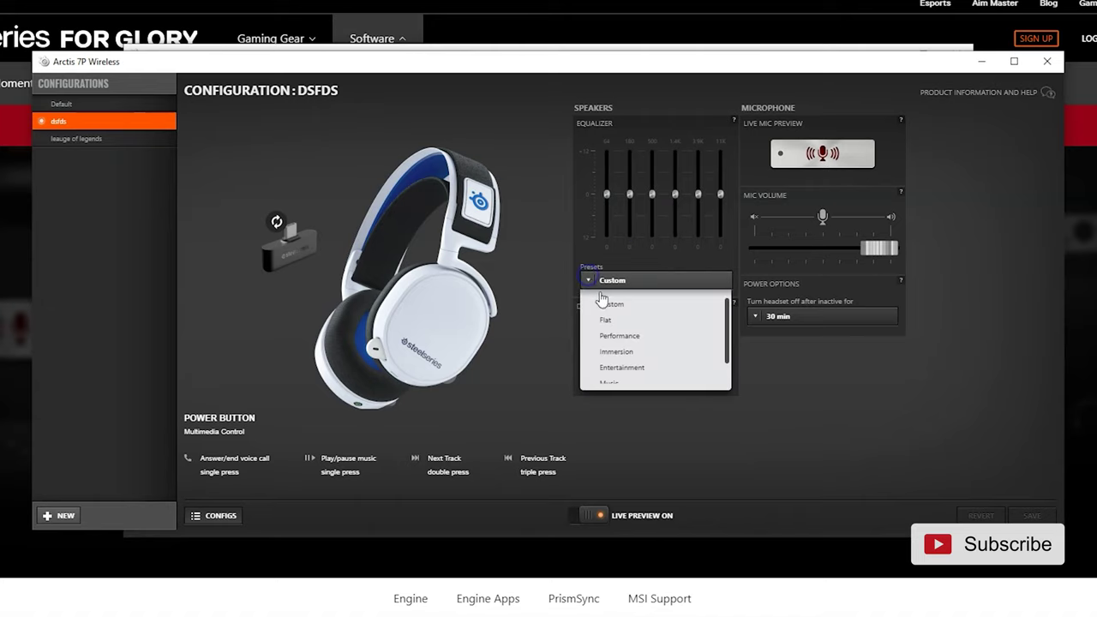
left_click(620, 336)
left_click(1022, 515)
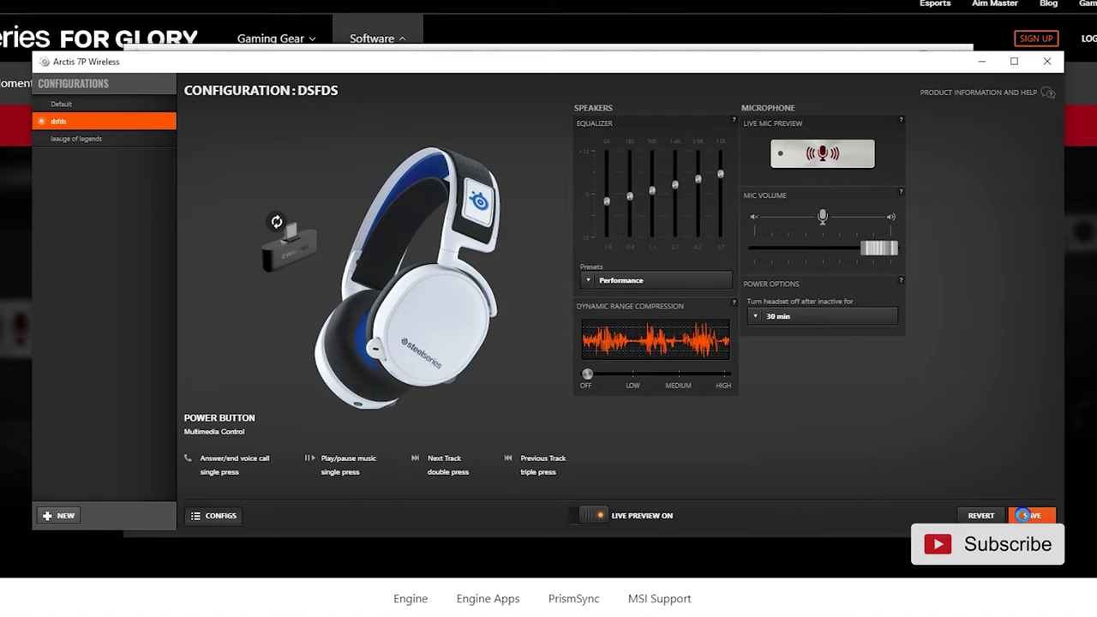
left_click(1047, 62)
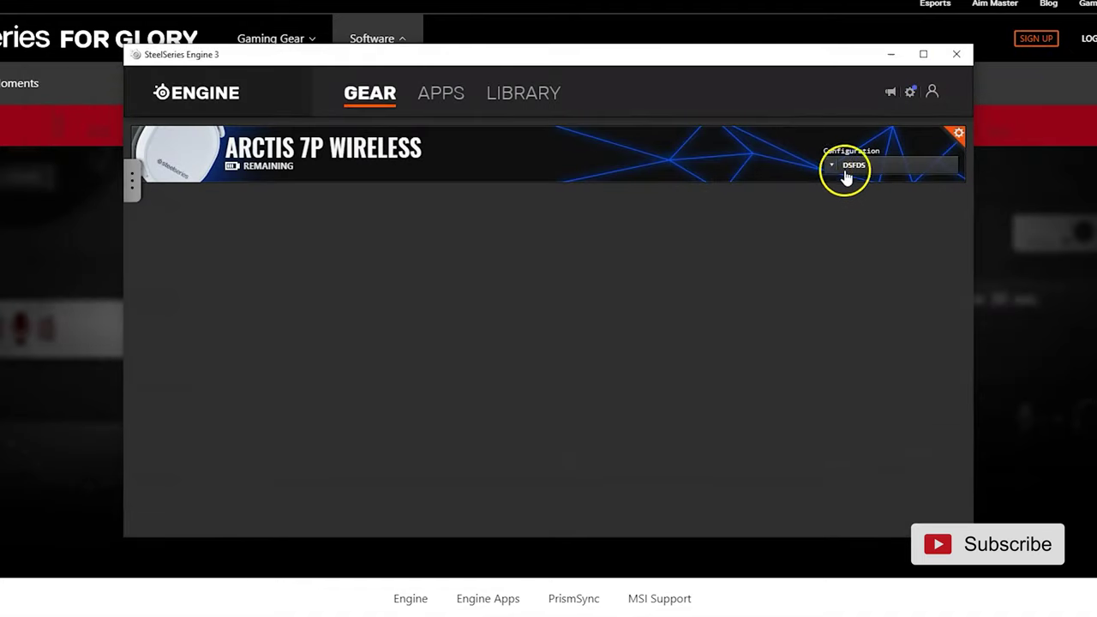
Step: Make leauge of legends the active configuration again
left_click(843, 170)
left_click(854, 218)
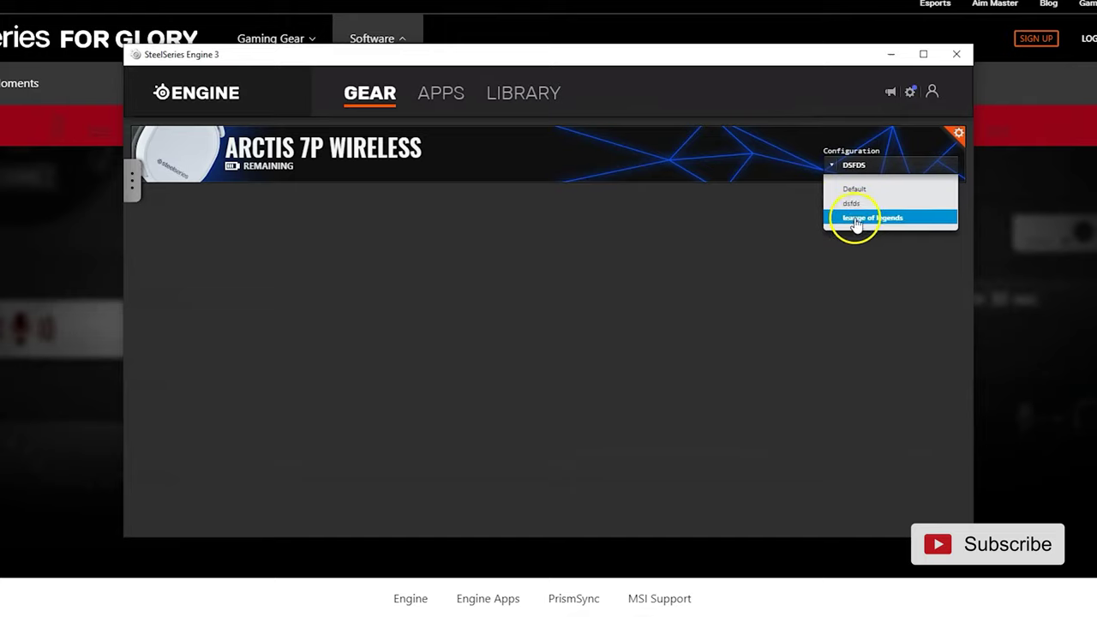
left_click(862, 270)
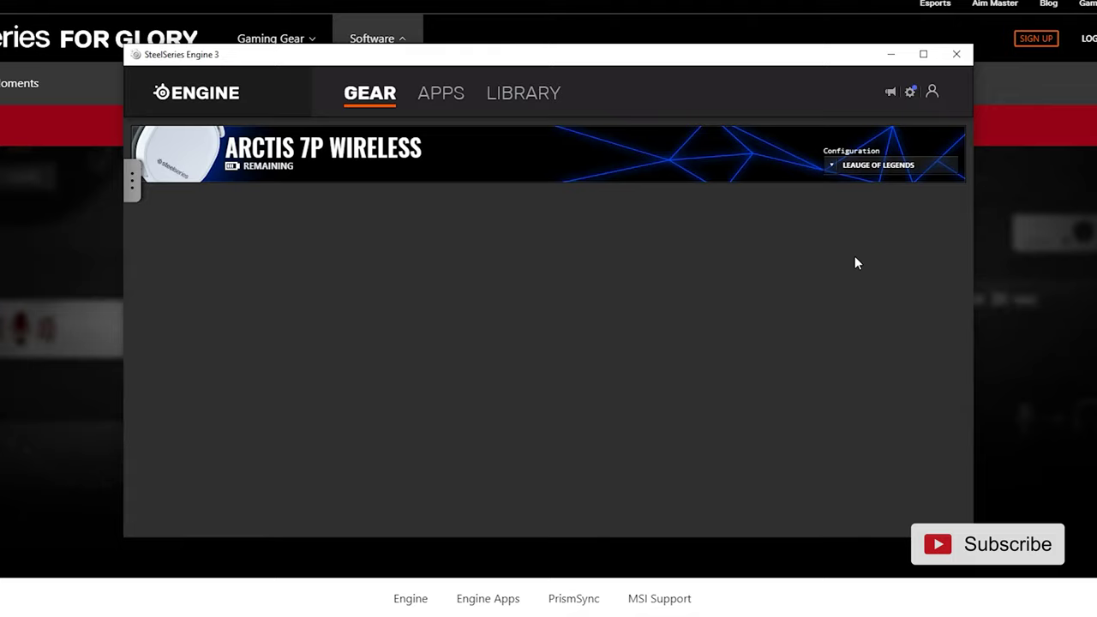
left_click(828, 208)
left_click(695, 249)
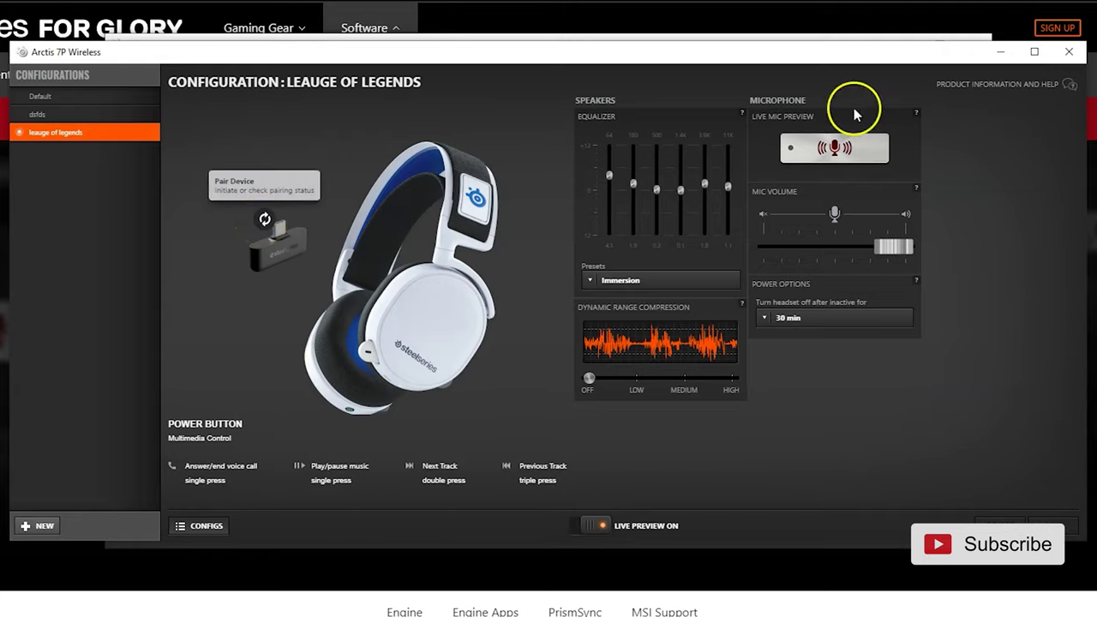
Step: Close the configuration window and start pairing the headset with Pair Device
left_click(1068, 52)
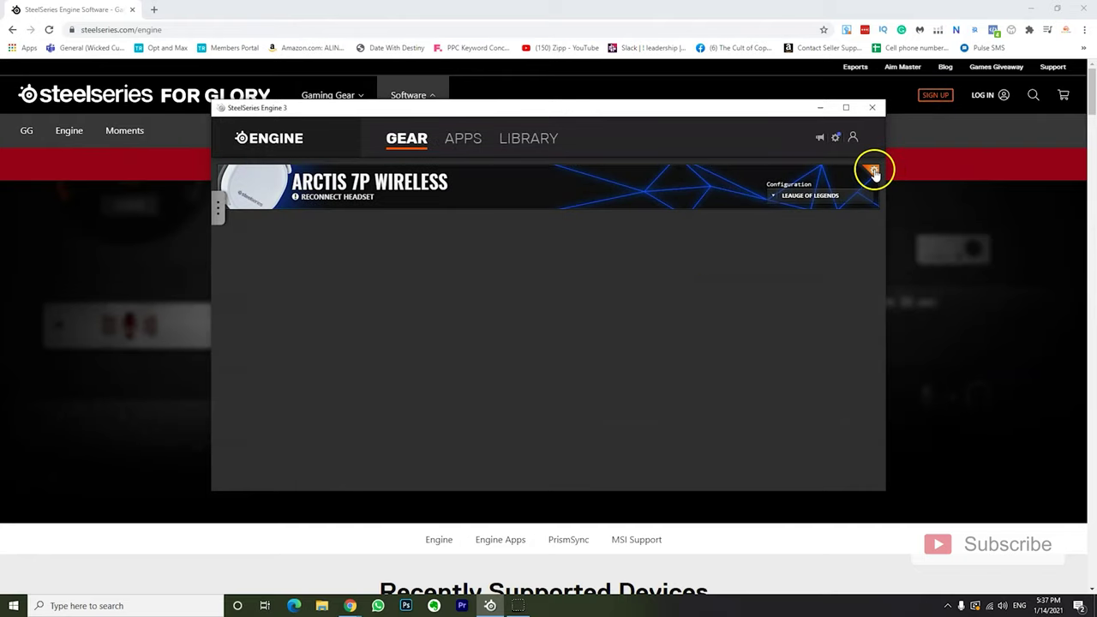
left_click(873, 169)
left_click(1003, 168)
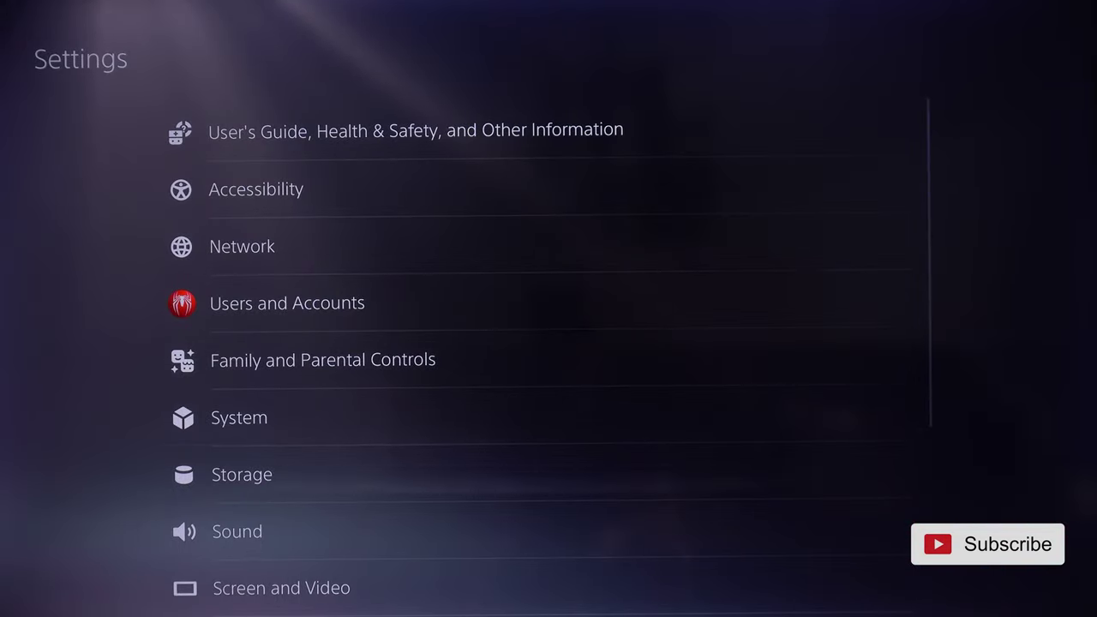
Step: Lower the PS5 microphone level slightly in Sound settings
key("Return")
key("Right")
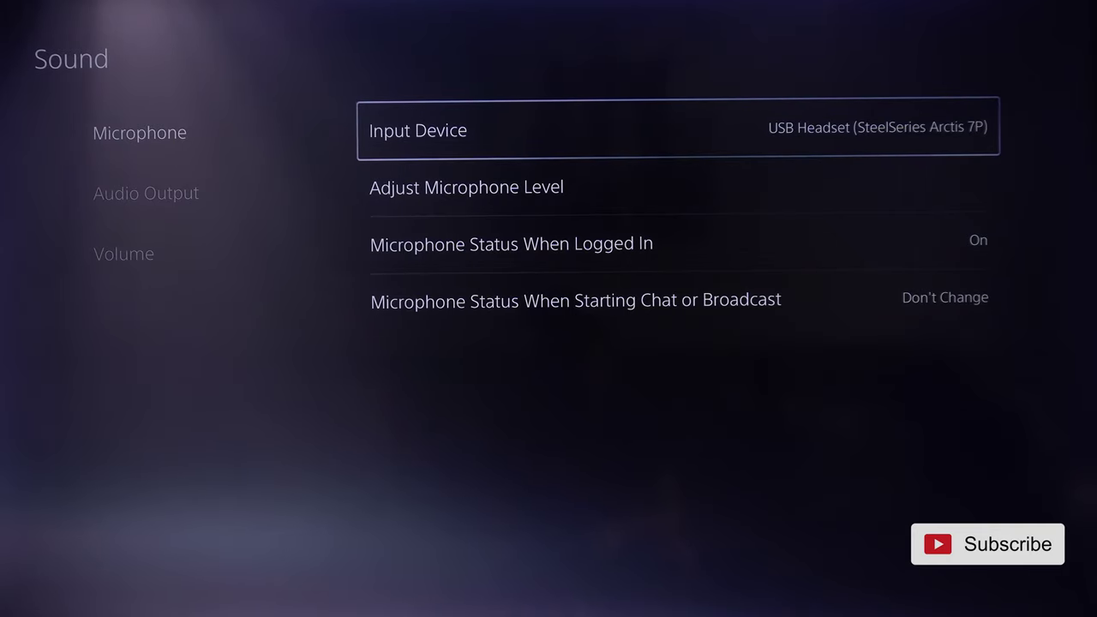
key("Down")
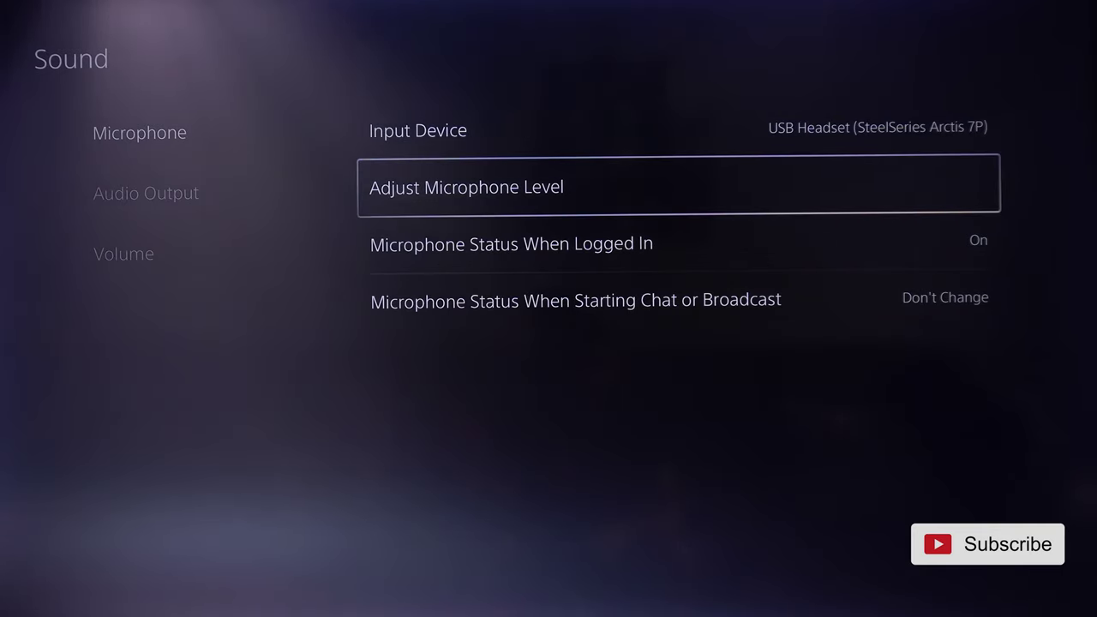
key("Return")
key("Return")
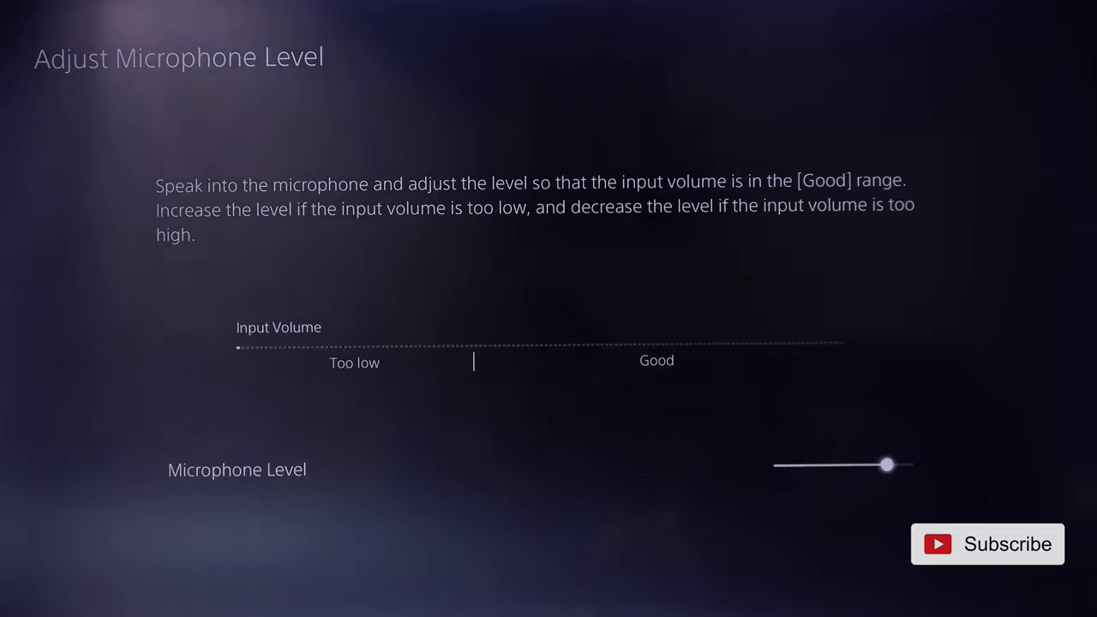
key("Left")
key("Left")
key("Left")
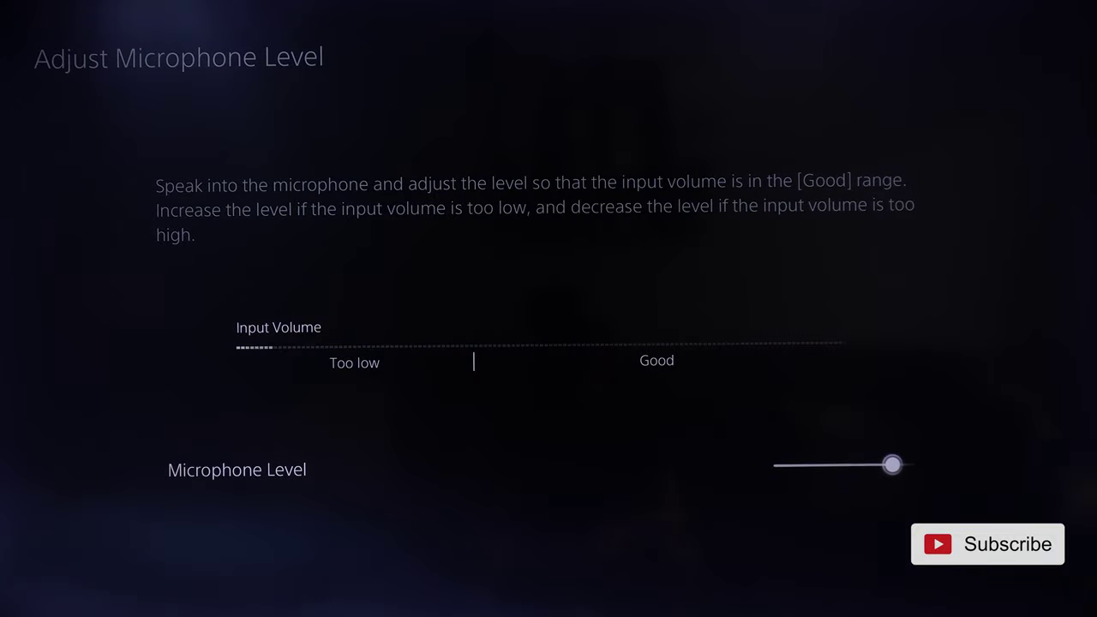
key("Return")
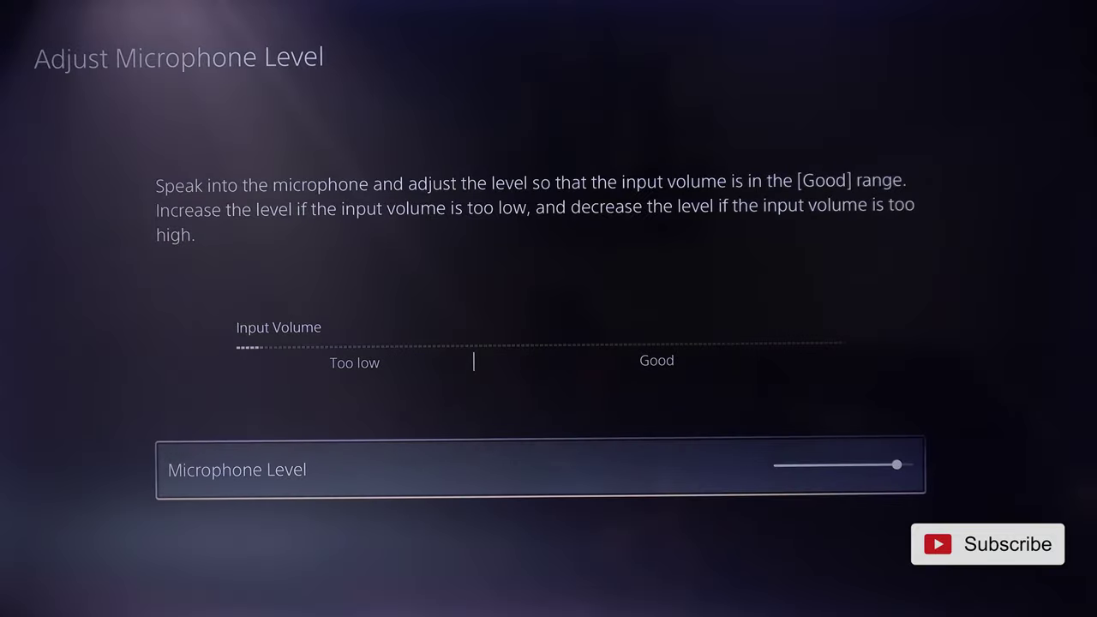
Step: Go back to the sound categories and bring up the Audio Output settings
key("Escape")
key("Left")
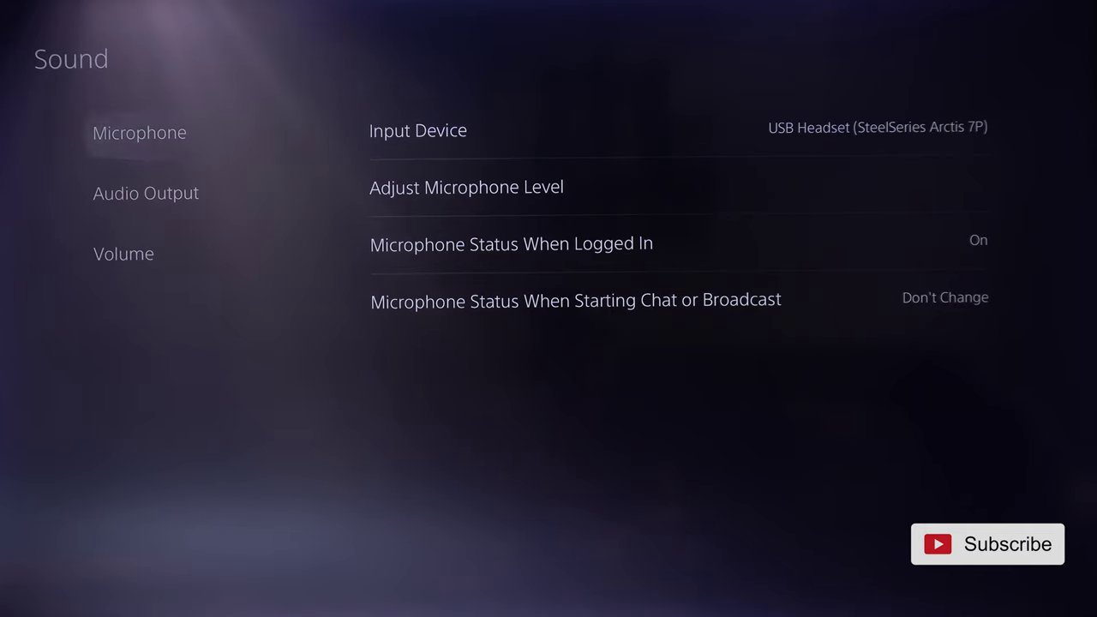
key("Down")
Step: Move down Audio Output to the Headphones settings and open Adjust 3D Audio Profile
key("Right")
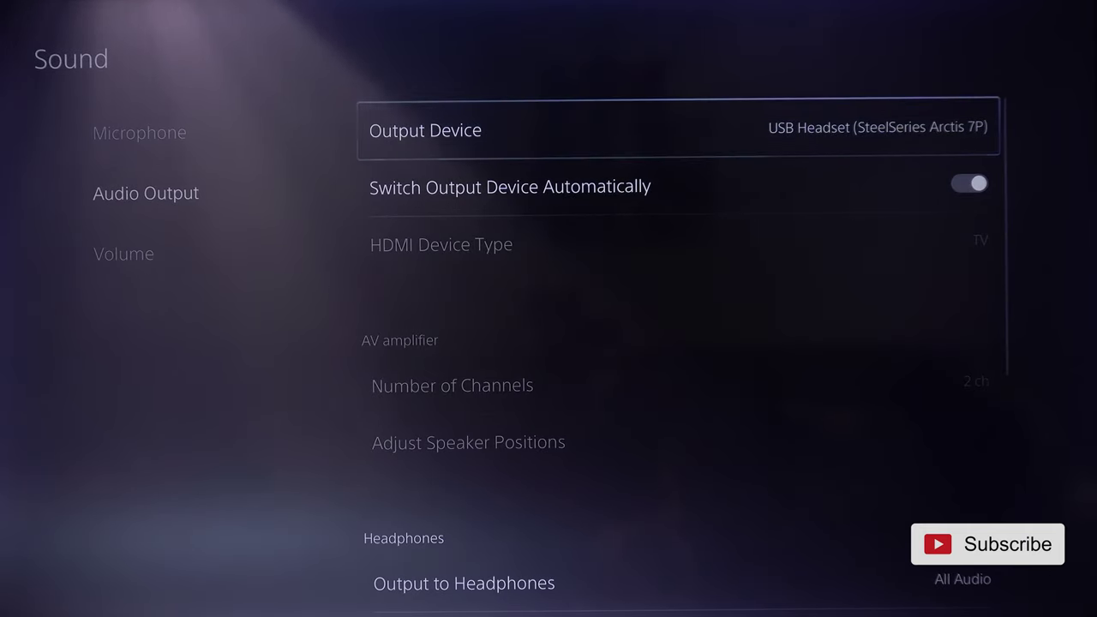
key("Down")
key("Down")
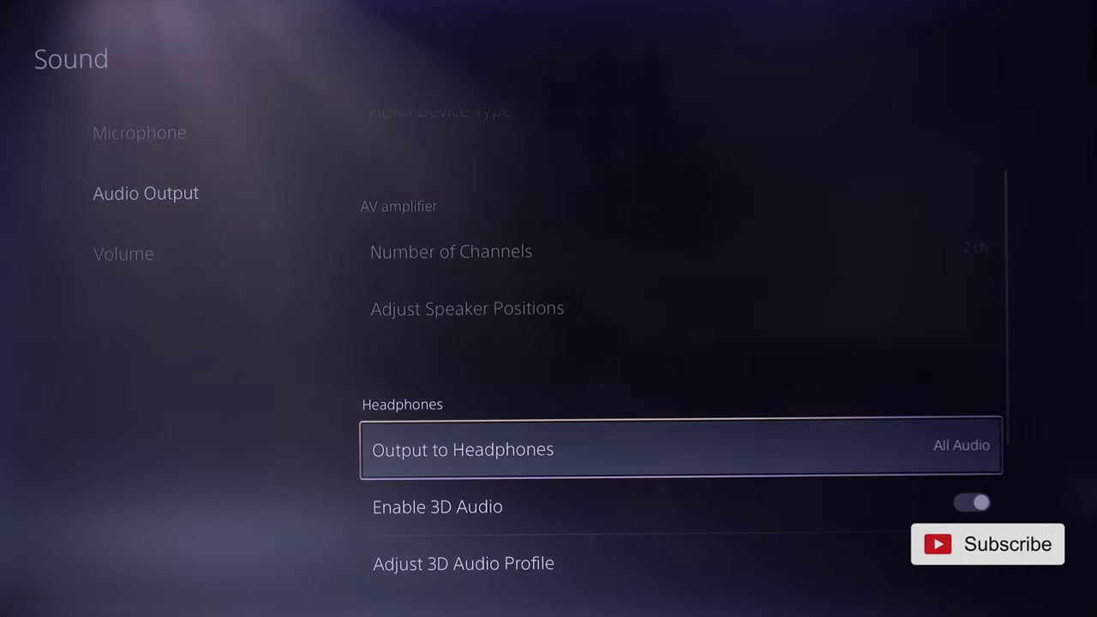
key("Down")
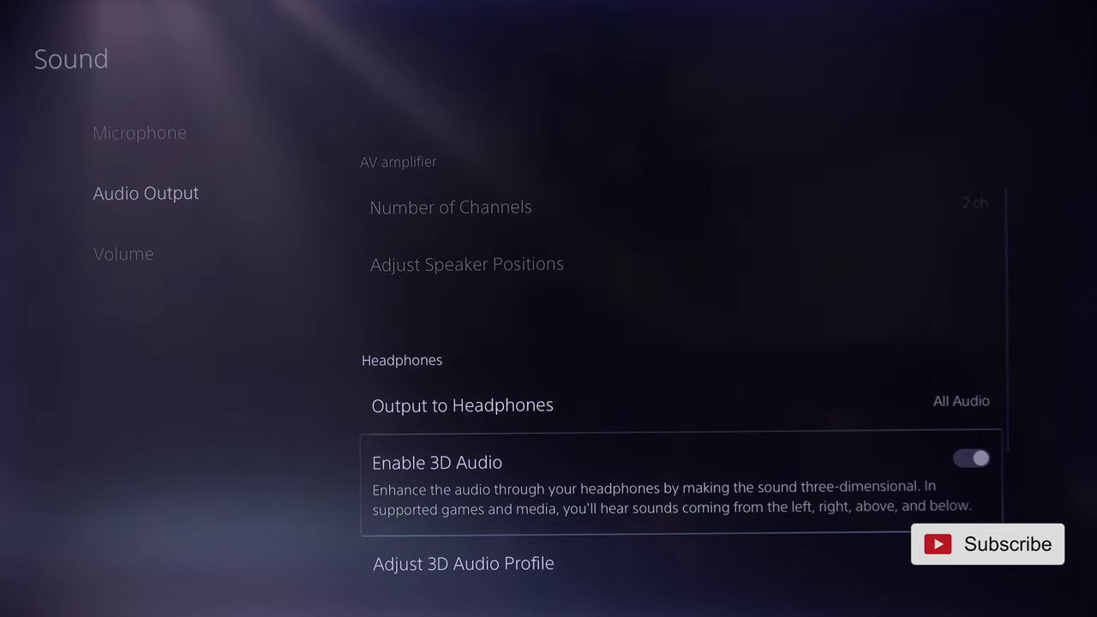
key("Down")
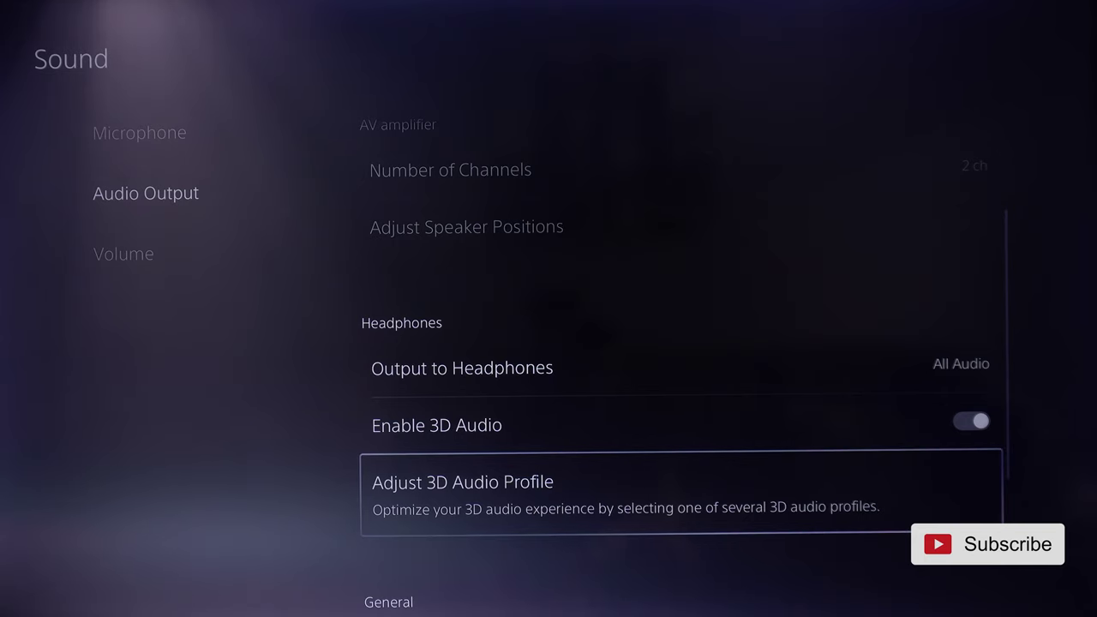
key("Return")
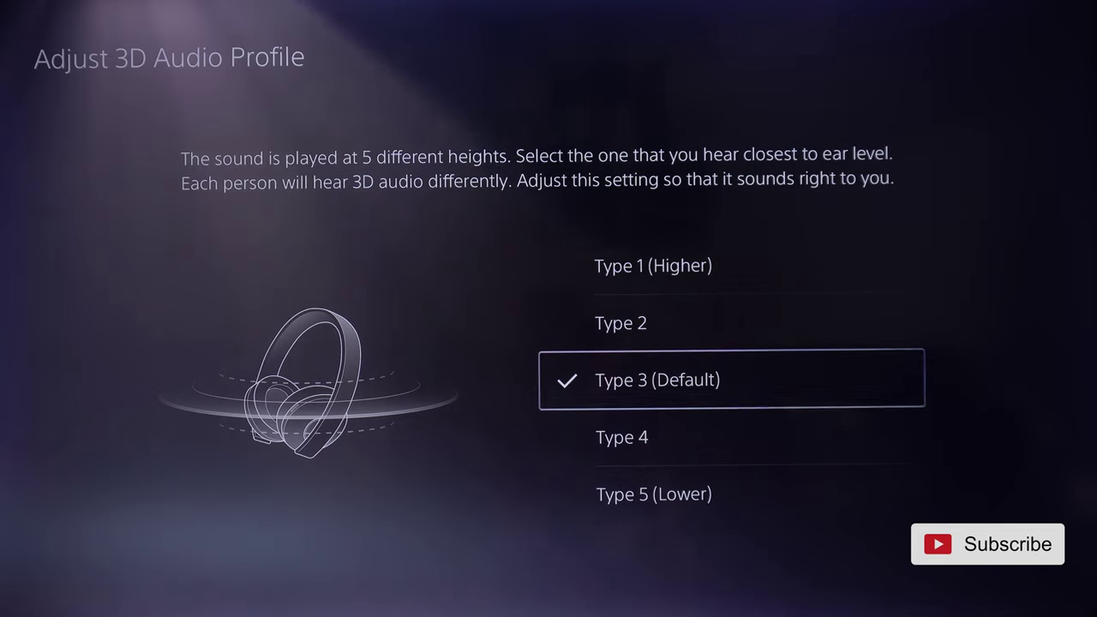
Step: Preview 3D audio profiles Type 1 to Type 4, then leave with Type 3 (Default) kept
key("Up")
key("Up")
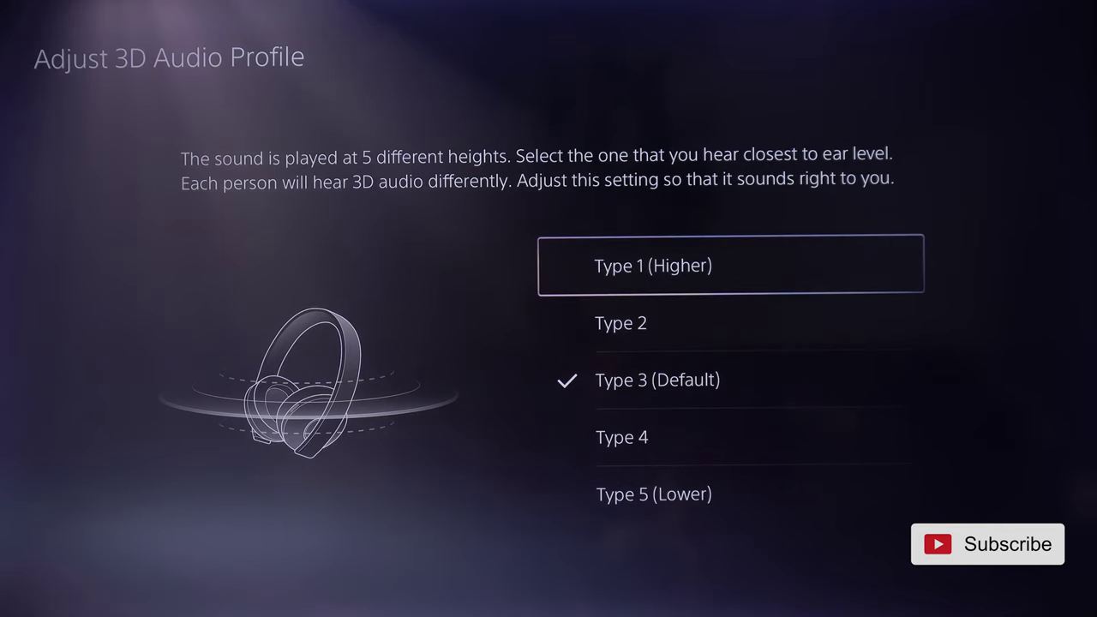
key("Down")
key("Down")
key("Down")
key("Down")
key("Up")
key("Up")
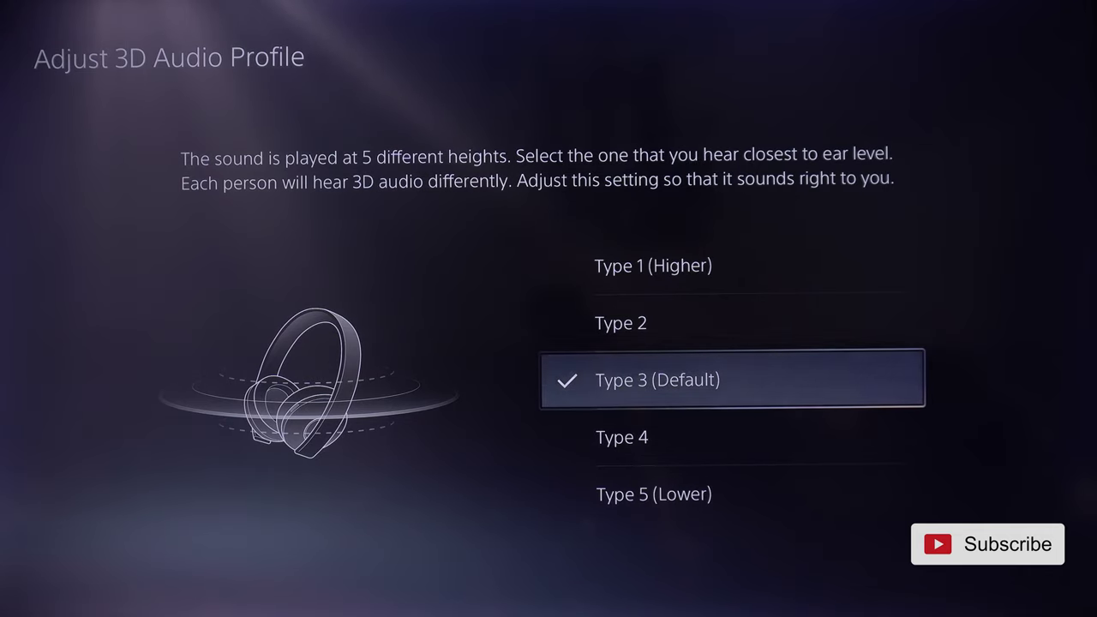
key("Up")
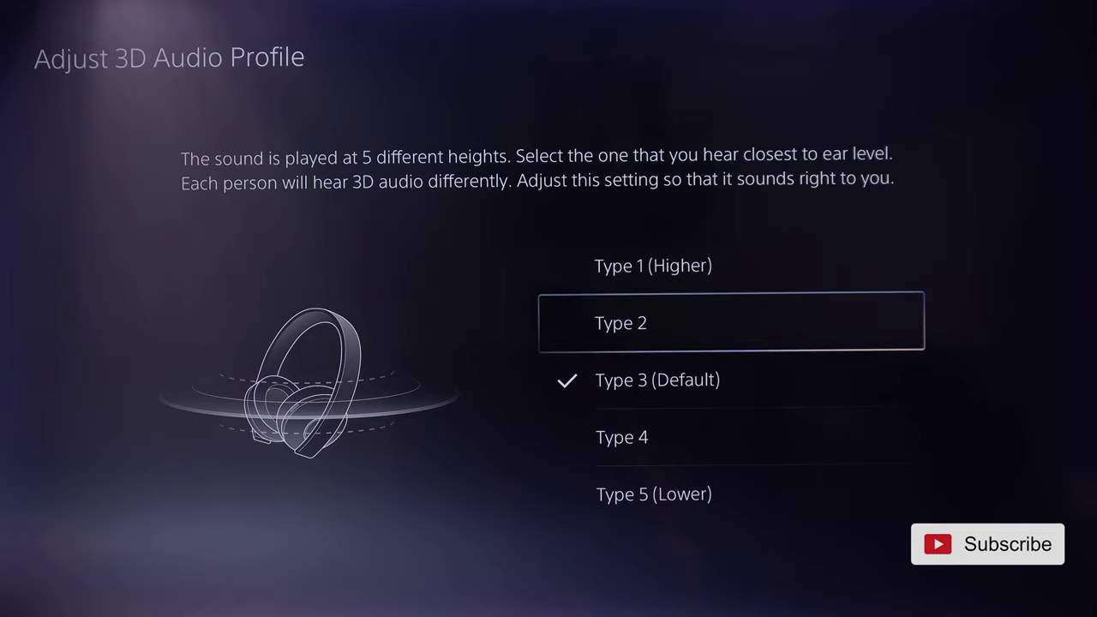
key("Down")
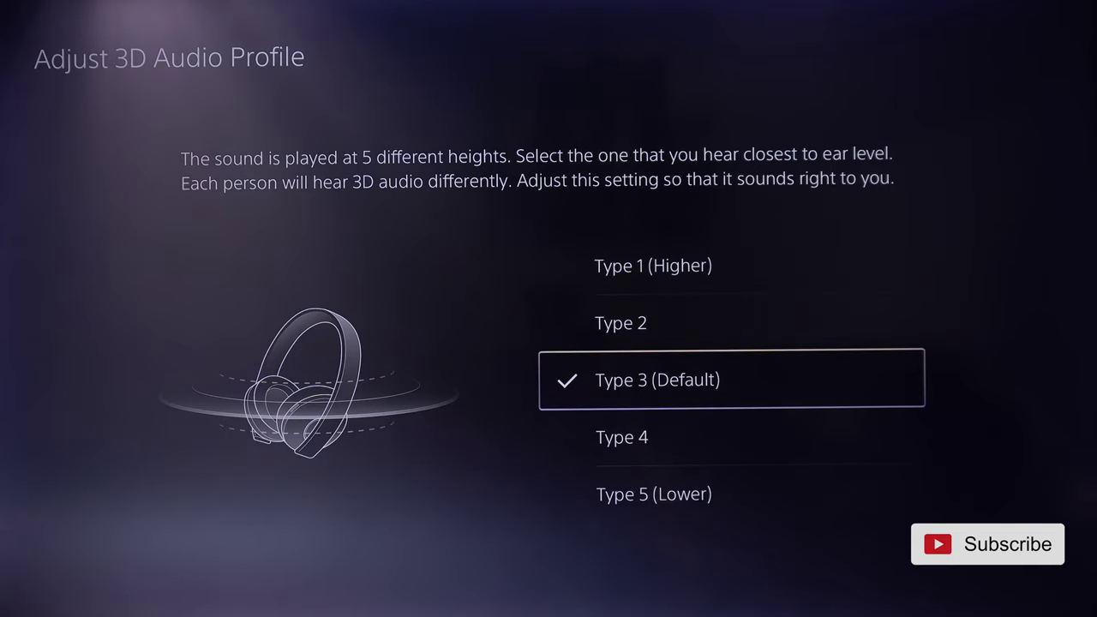
key("Up")
key("Up")
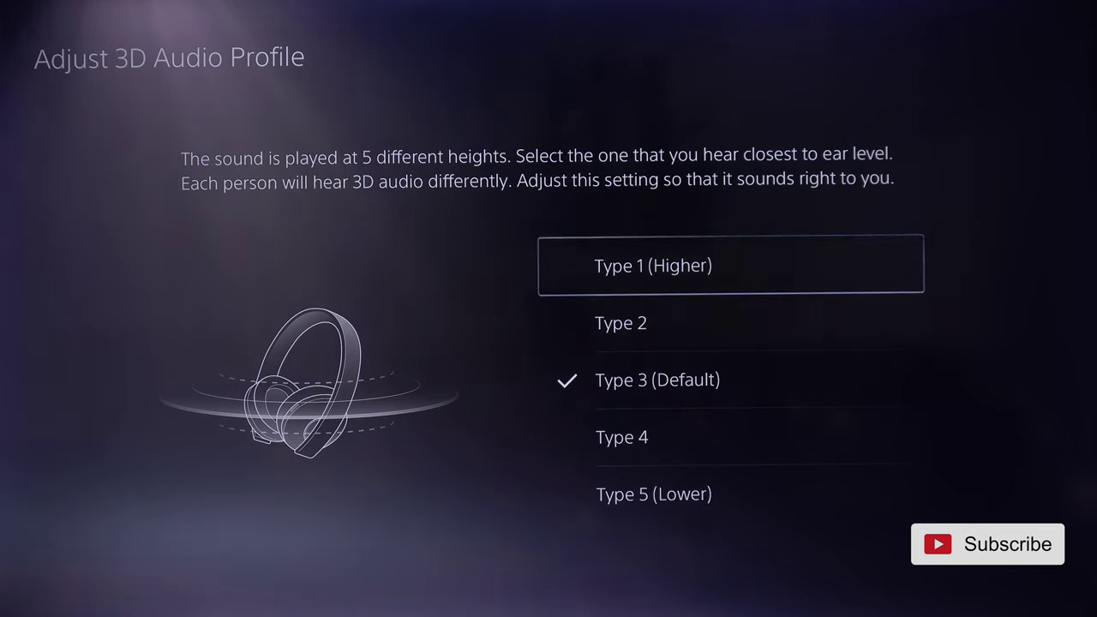
key("Down")
key("Down")
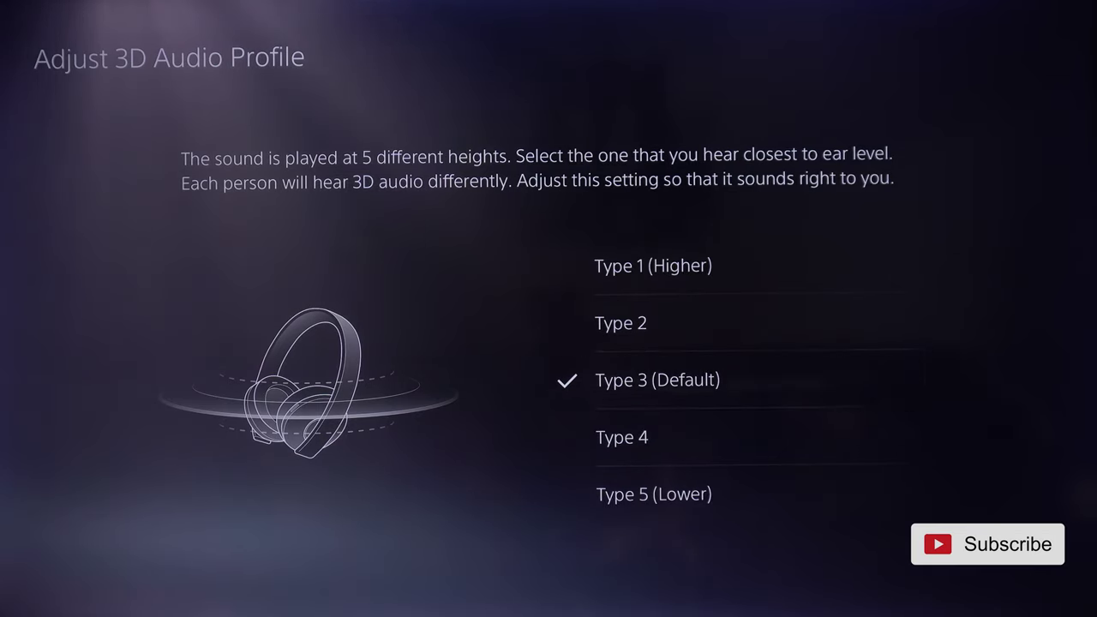
key("Down")
key("Up")
key("Up")
key("Down")
key("Up")
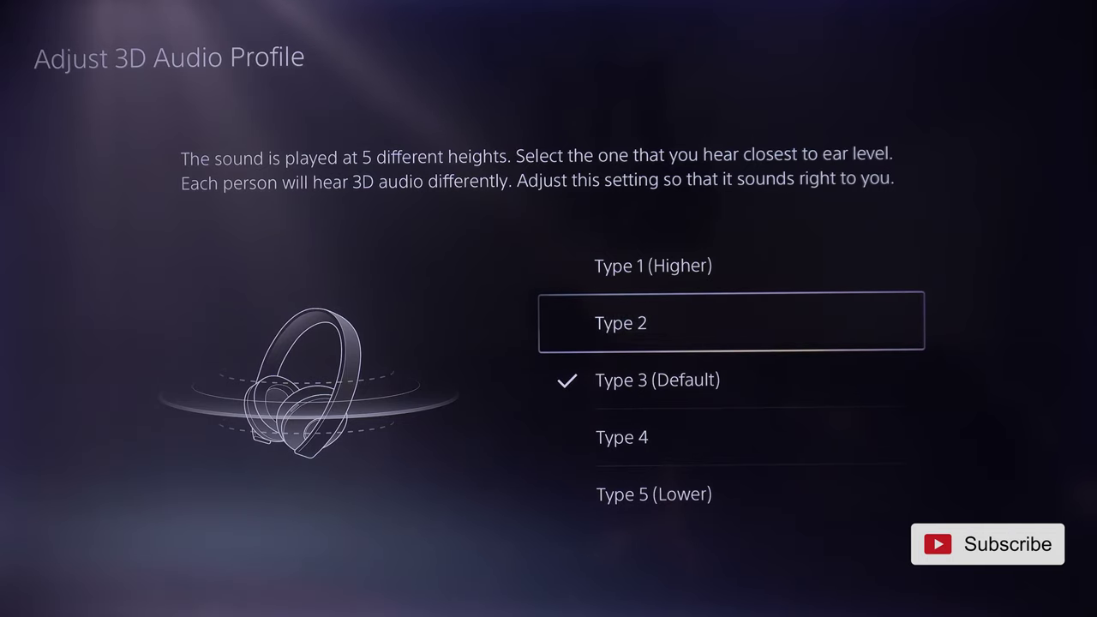
key("Escape")
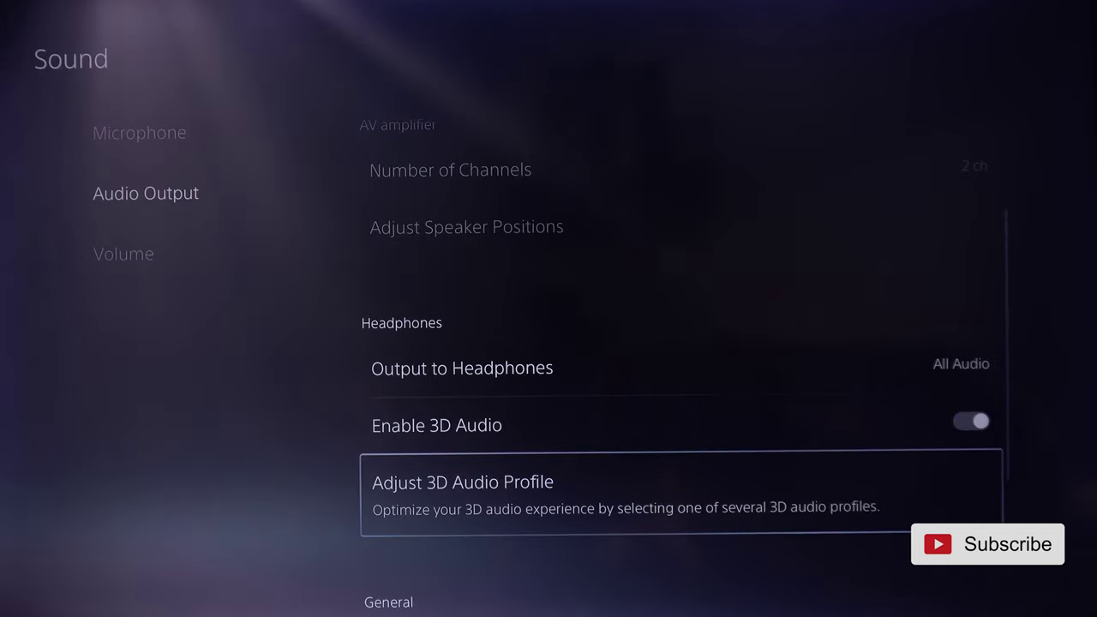
Step: Switch to Volume settings and lower the Headphones volume slightly from maximum
key("Left")
key("Down")
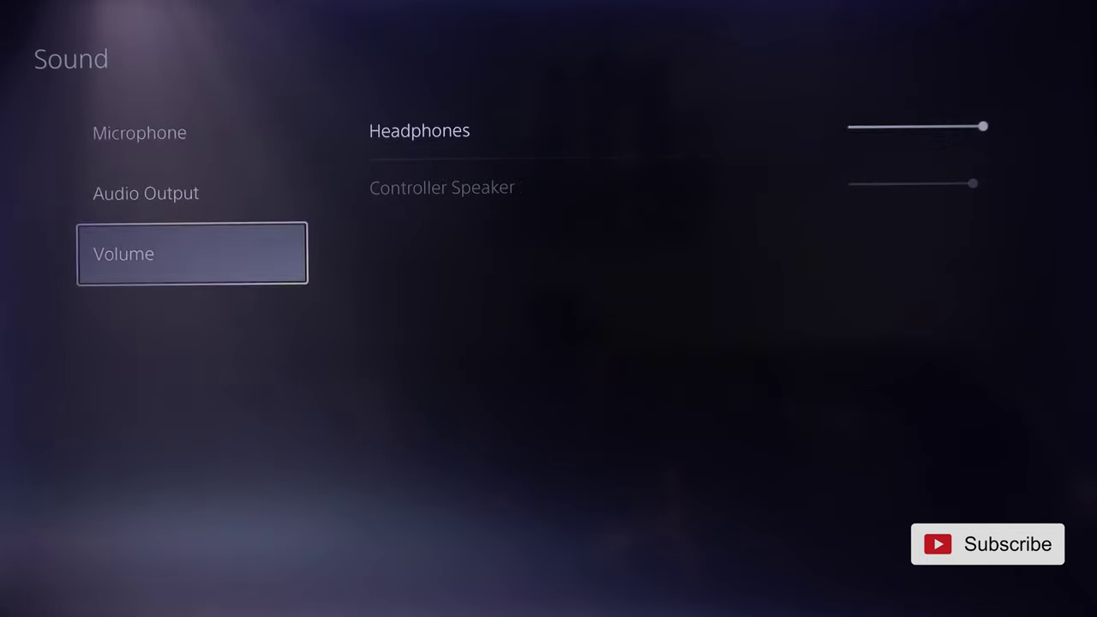
key("Right")
key("Return")
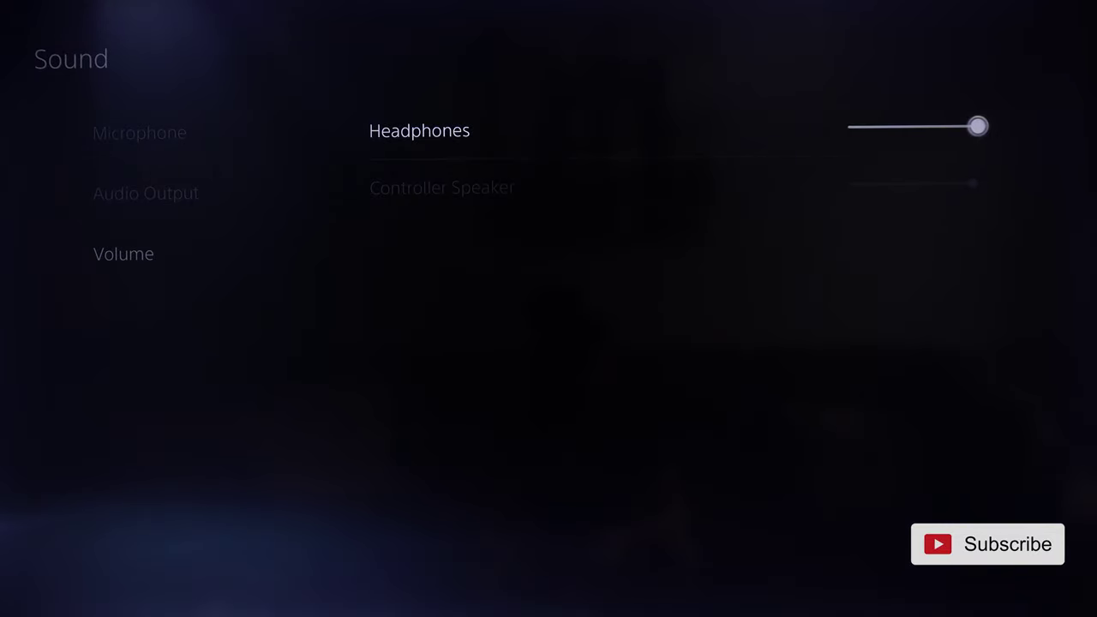
key("Left")
key("Left")
key("Left")
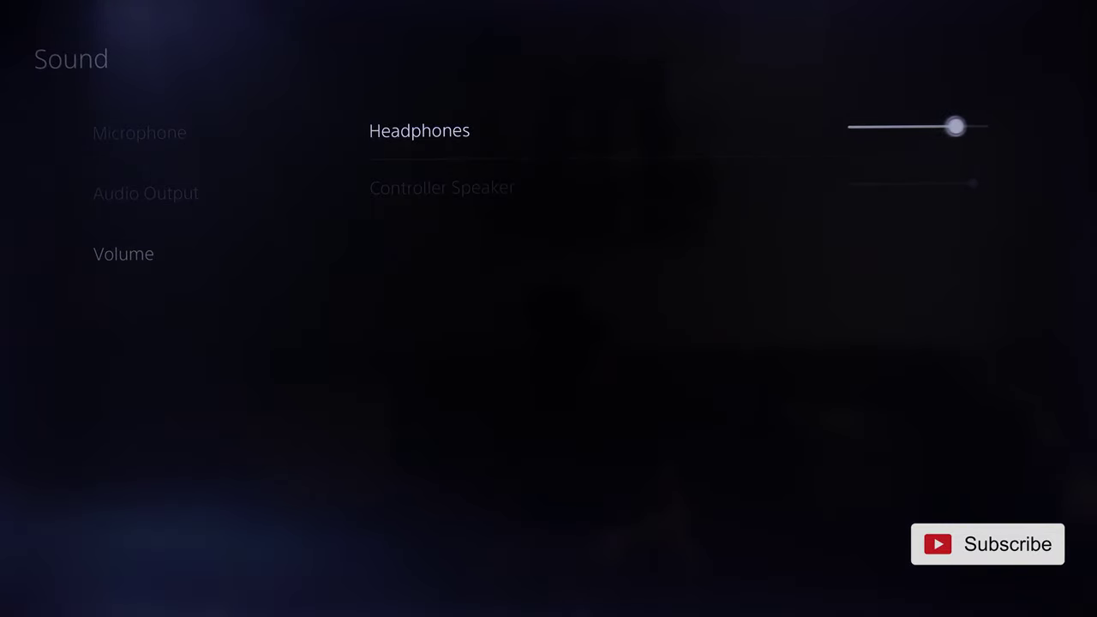